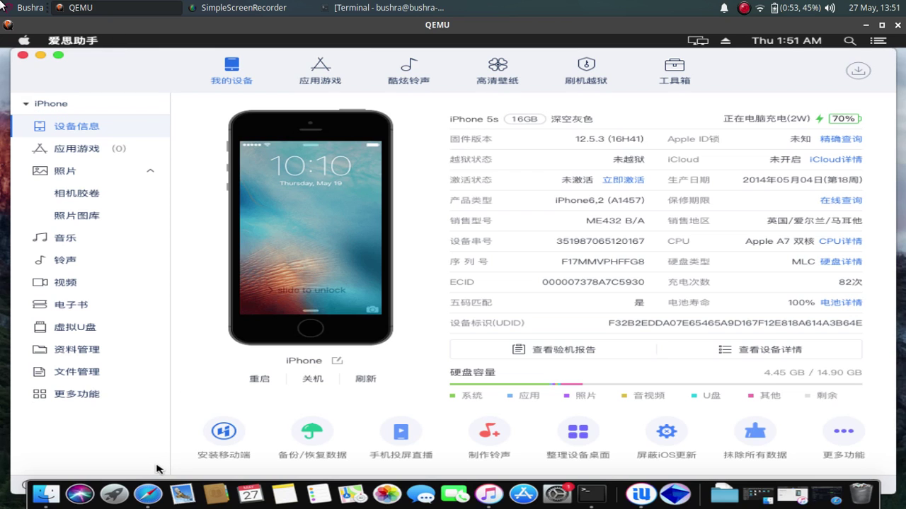
# Step: Go from the LeetDown repository in Safari to its 1.0.5 release page
pyautogui.click(147, 493)
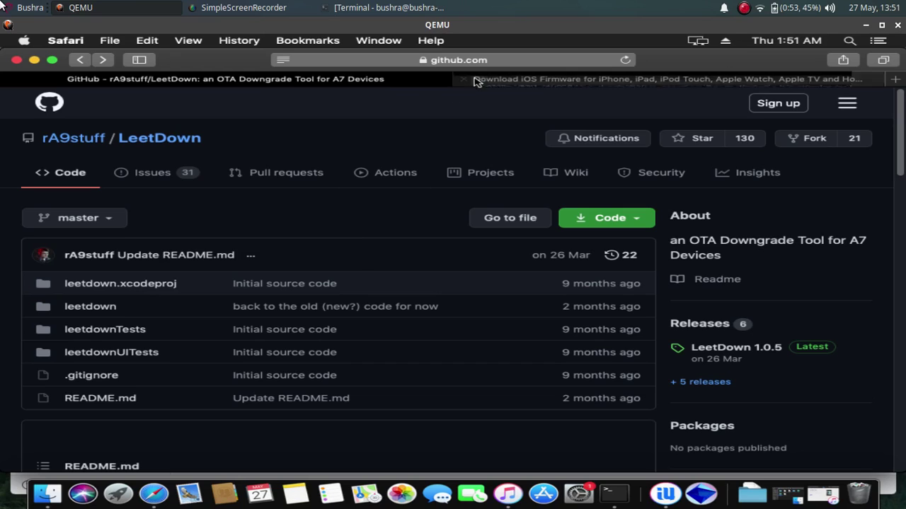
pyautogui.click(481, 63)
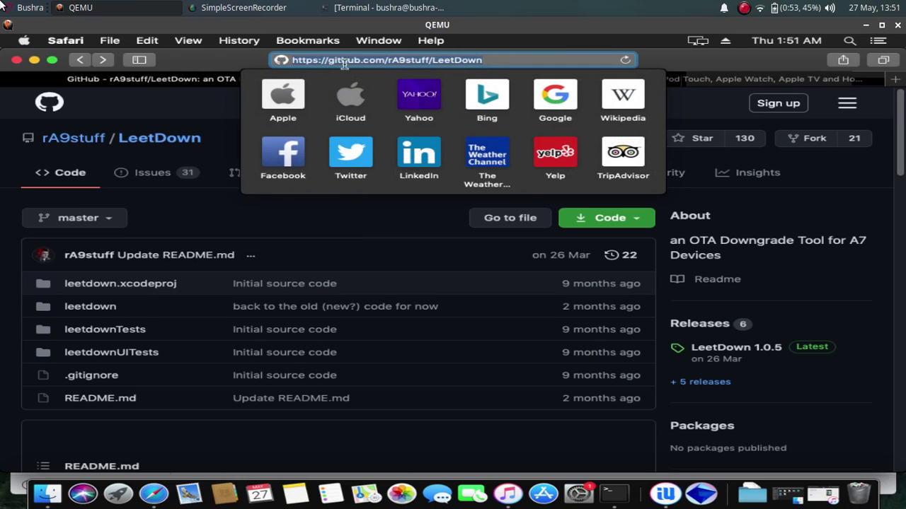
pyautogui.click(221, 63)
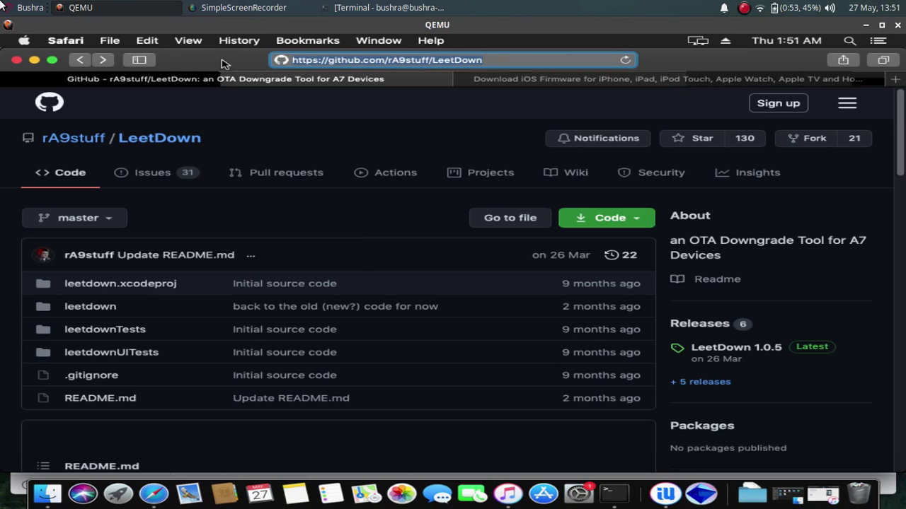
pyautogui.click(736, 347)
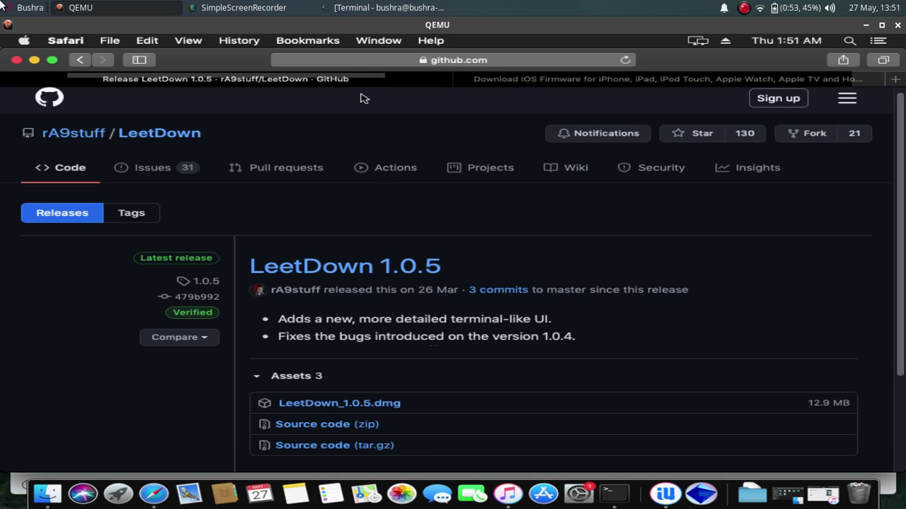
# Step: Switch to the IPSW Downloads tab and reload ipsw.me
pyautogui.click(566, 83)
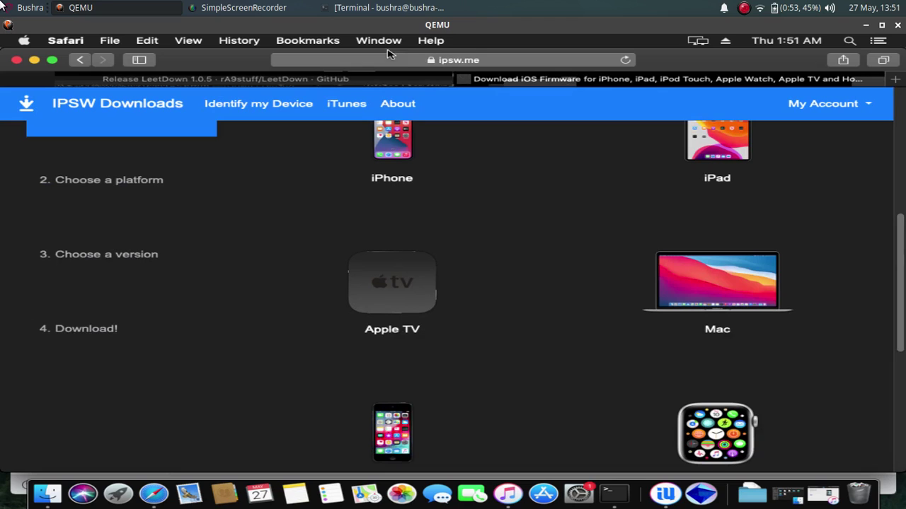
pyautogui.click(465, 60)
pyautogui.scroll(5, 396, 291)
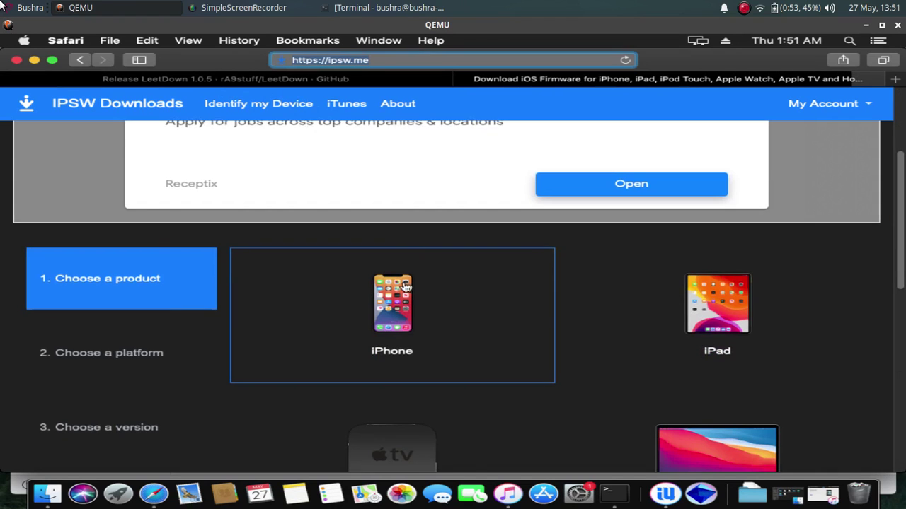
pyautogui.press('Return')
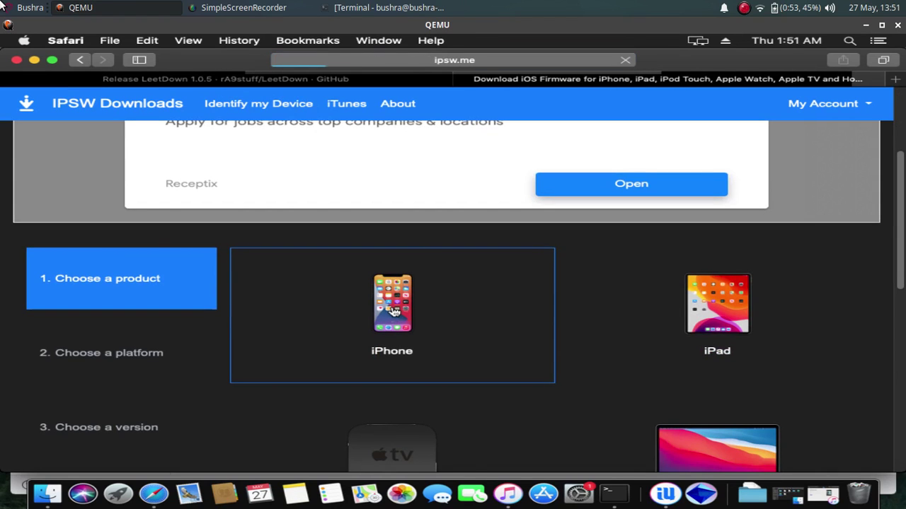
# Step: Choose iPhone as the product, then the iPhone 5s (Global) model
pyautogui.click(394, 312)
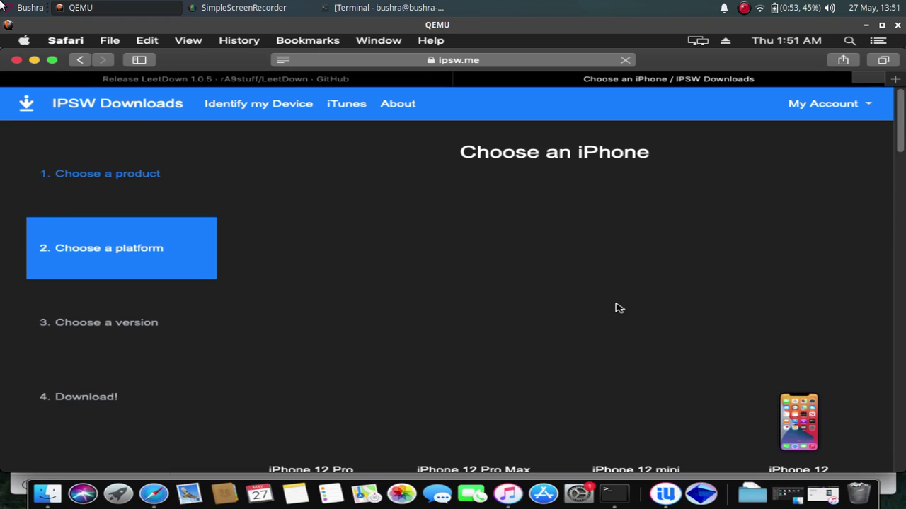
pyautogui.scroll(-5, 622, 310)
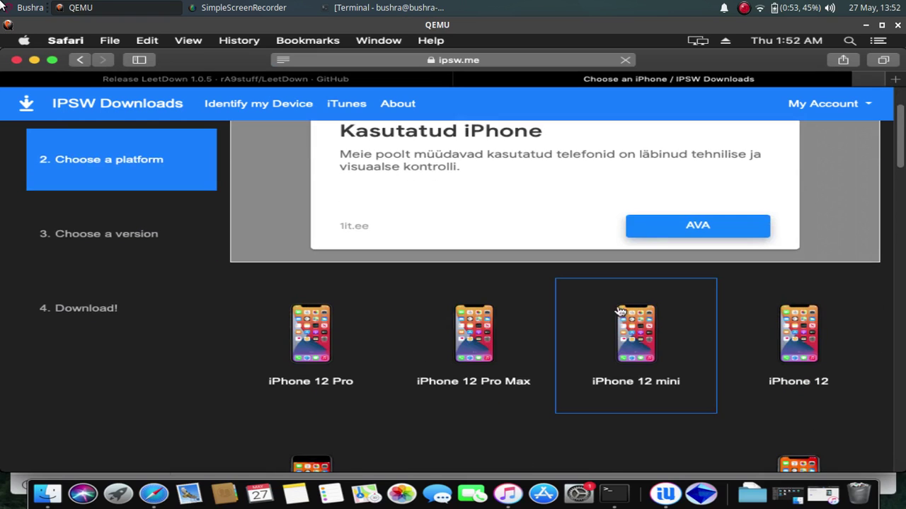
pyautogui.scroll(-10, 606, 315)
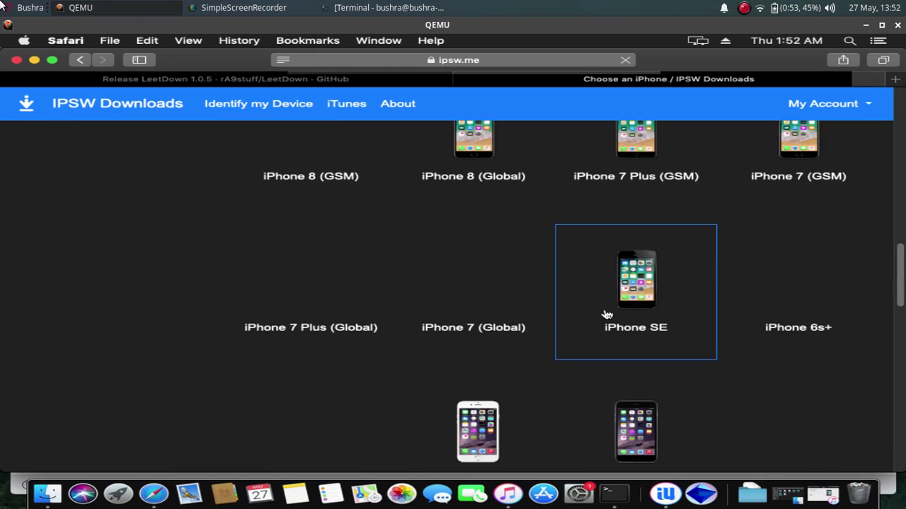
pyautogui.scroll(2, 606, 315)
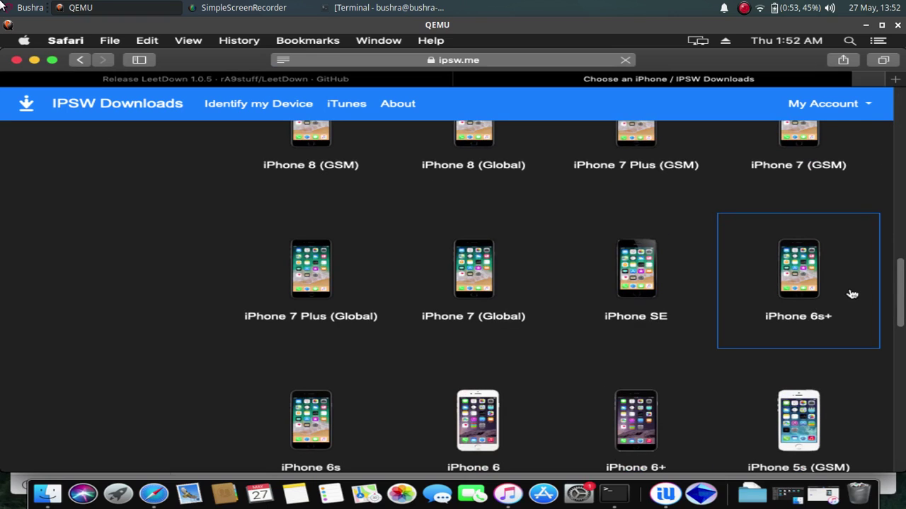
pyautogui.scroll(-6, 873, 311)
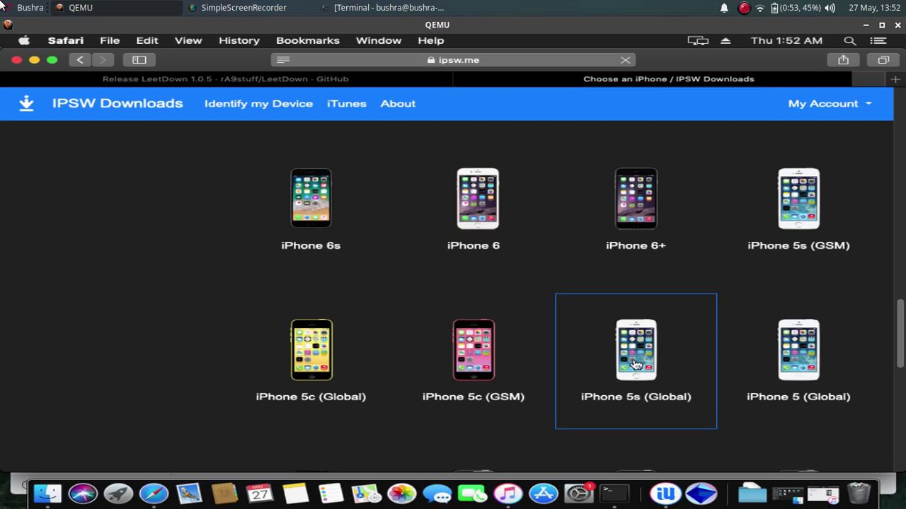
pyautogui.click(635, 365)
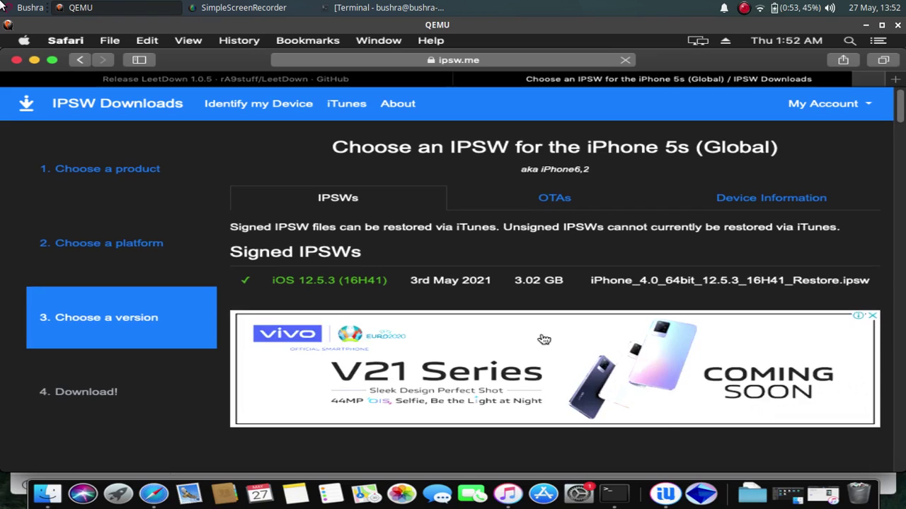
# Step: Open the iOS 10.3.3 (14G60) firmware page and download its IPSW
pyautogui.scroll(-15, 542, 339)
pyautogui.scroll(-5, 542, 339)
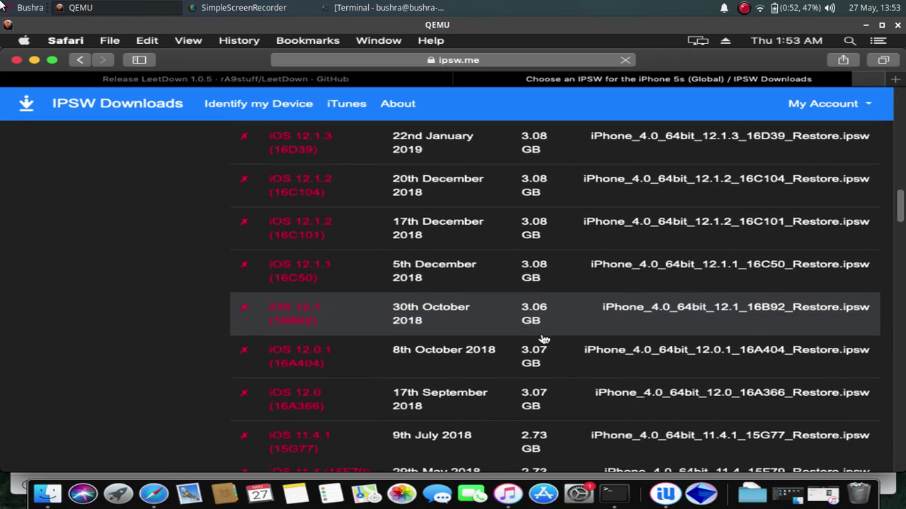
pyautogui.scroll(-18, 542, 339)
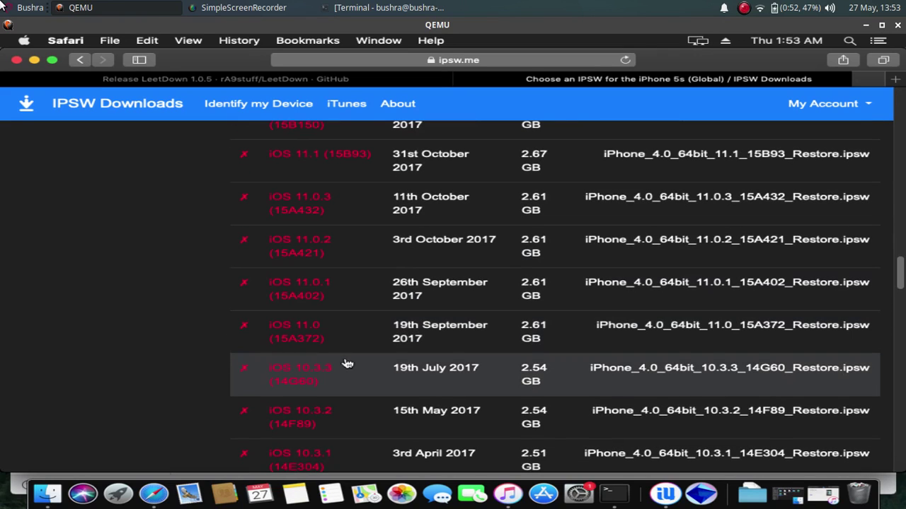
pyautogui.click(302, 371)
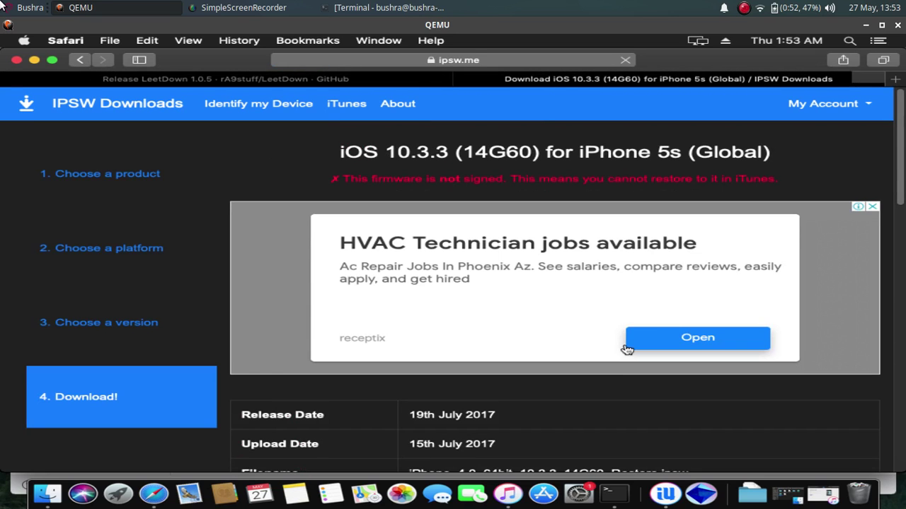
pyautogui.scroll(-5, 627, 349)
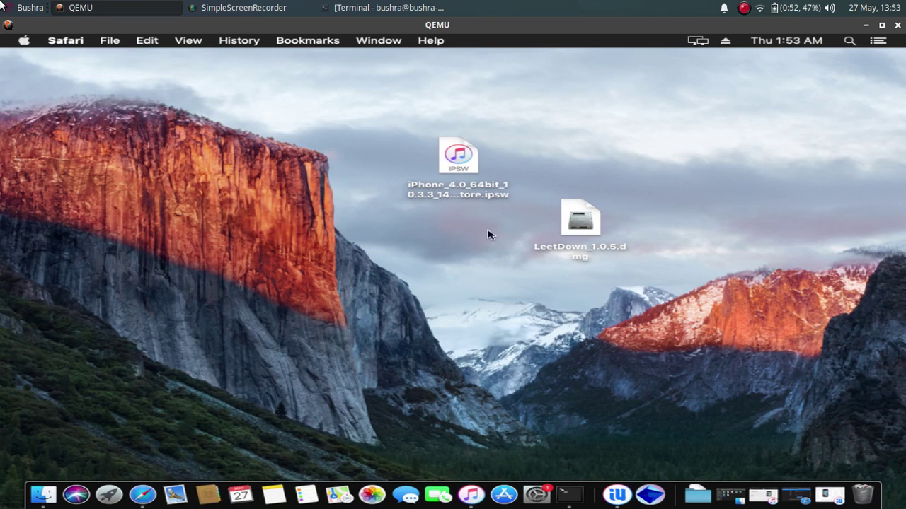
# Step: Mount LeetDown_1.0.5.dmg from the desktop and drag LeetDown onto the Applications shortcut
pyautogui.click(471, 173)
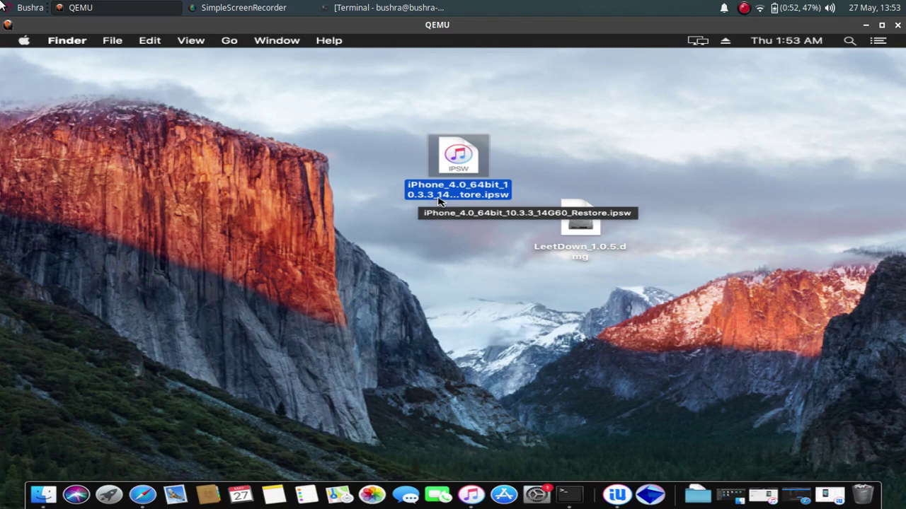
pyautogui.click(579, 227)
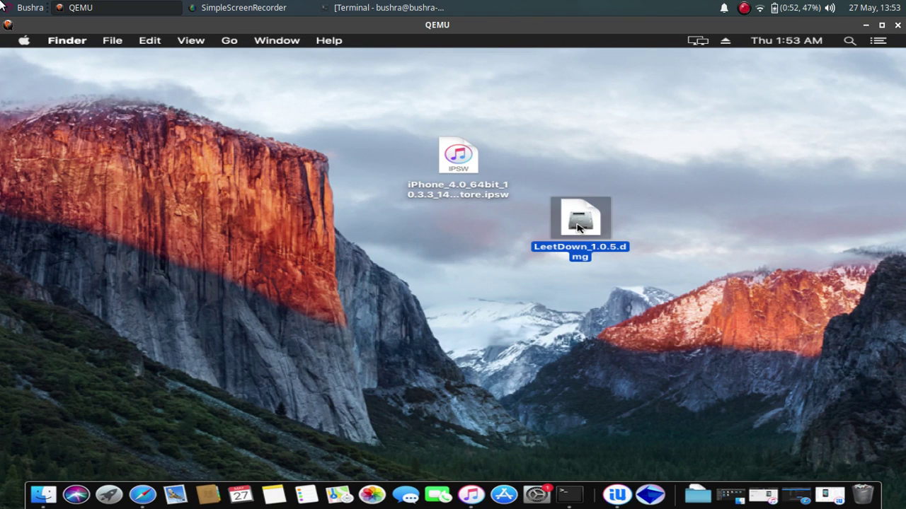
pyautogui.doubleClick(579, 226)
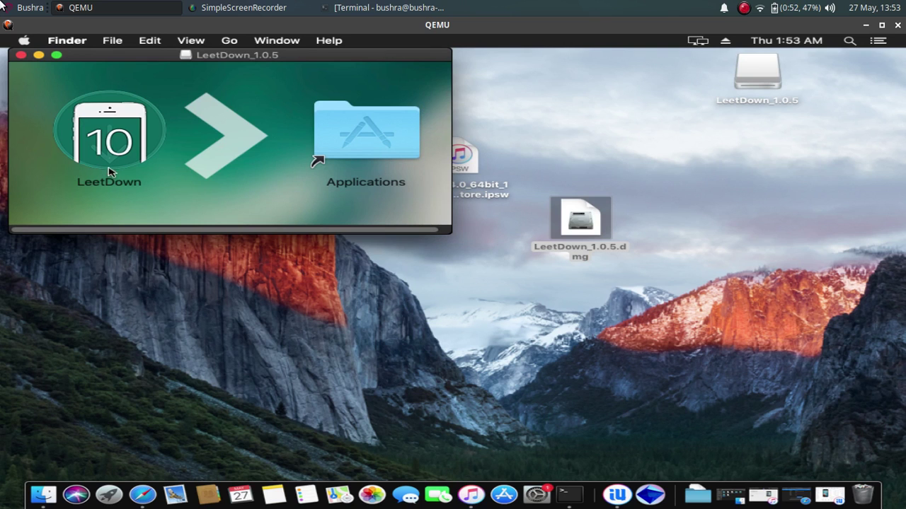
pyautogui.moveTo(112, 146); pyautogui.dragTo(371, 143)
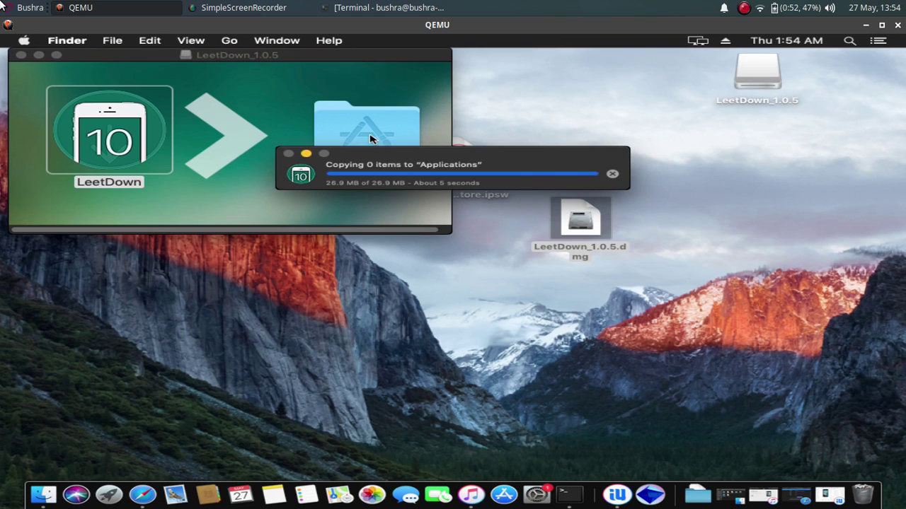
# Step: Open the Applications folder and launch the installed LeetDown app
pyautogui.click(370, 139)
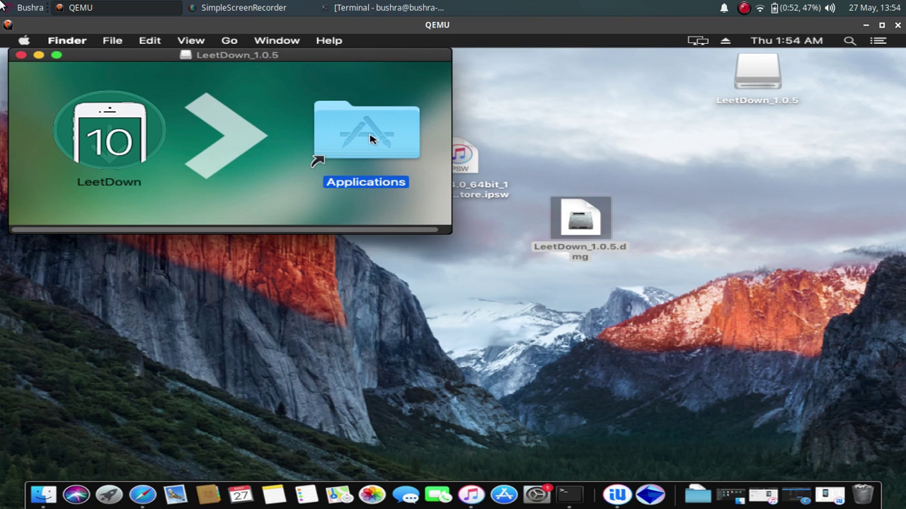
pyautogui.doubleClick(370, 139)
pyautogui.click(608, 191)
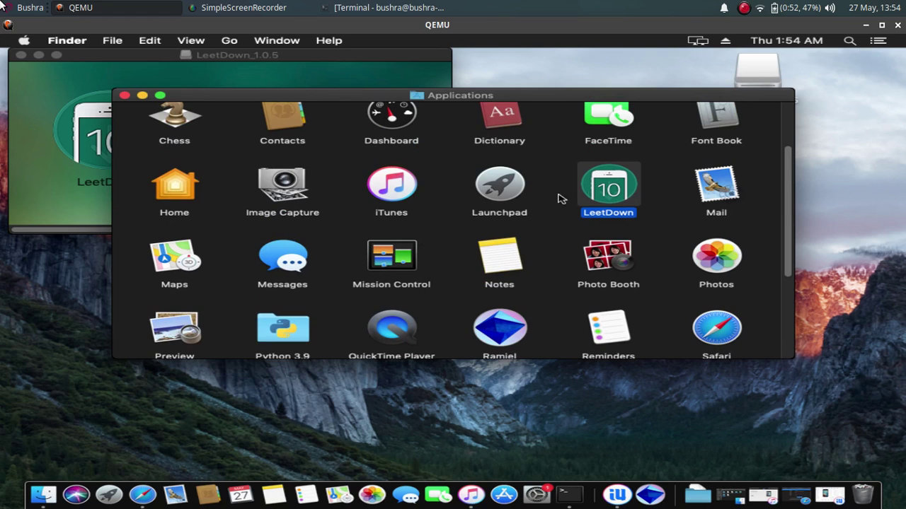
pyautogui.doubleClick(613, 190)
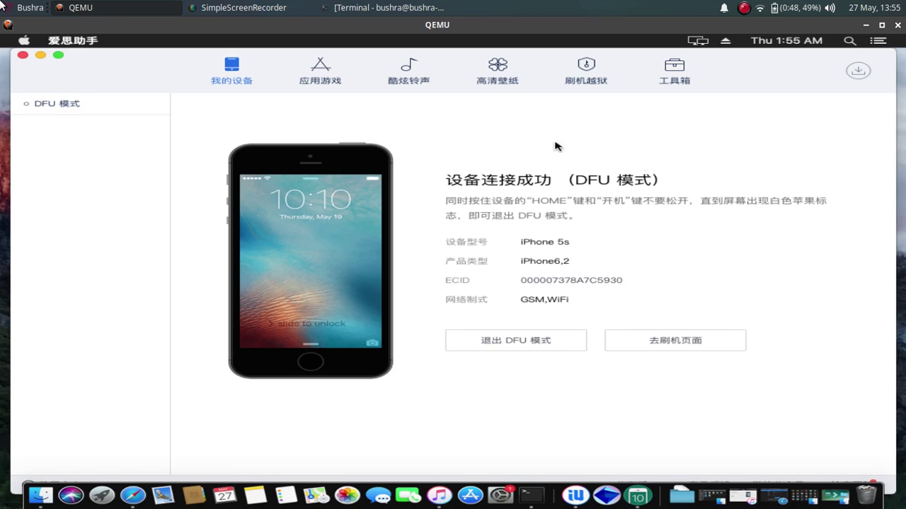
# Step: Verify i4Tools shows the iPhone 5s in DFU 模式, then minimise i4Tools
pyautogui.click(570, 280)
pyautogui.click(40, 57)
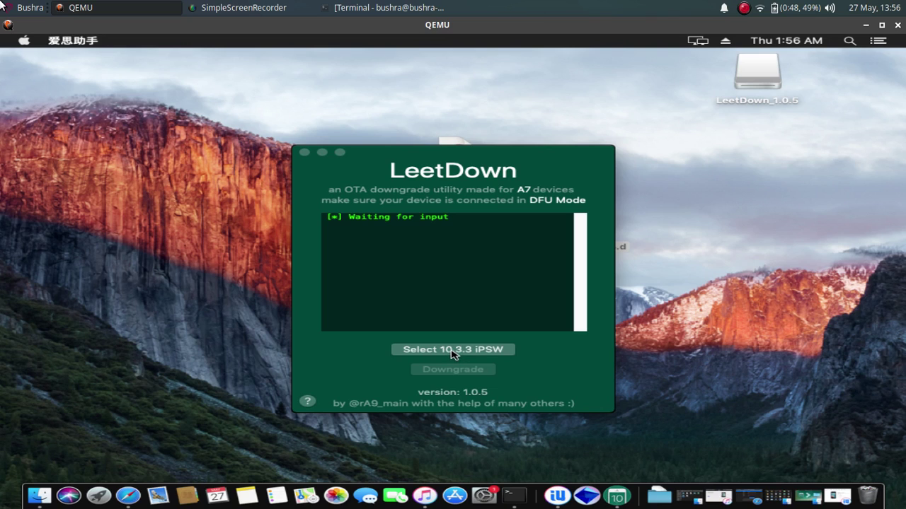
# Step: Select iPhone_4.0_64bit_10.3.3_14G60_Restore.ipsw from Downloads as LeetDown's 10.3.3 IPSW
pyautogui.click(455, 353)
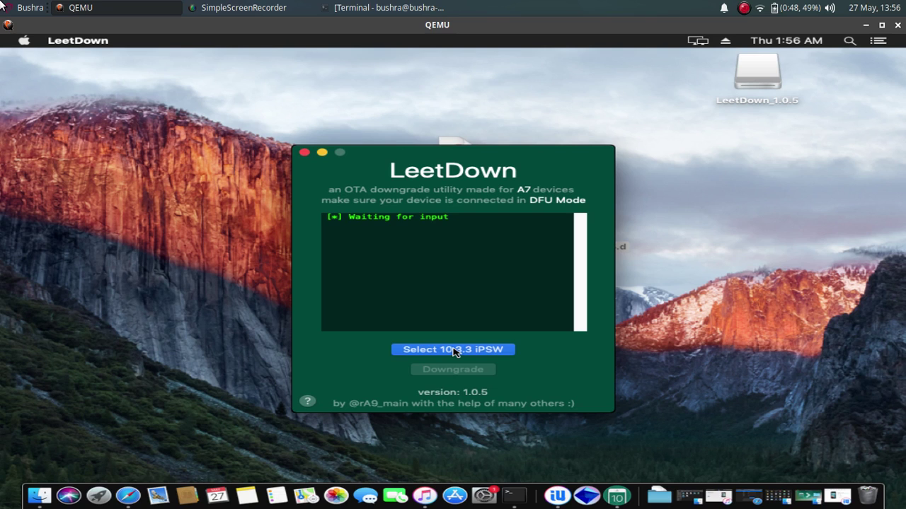
pyautogui.click(454, 353)
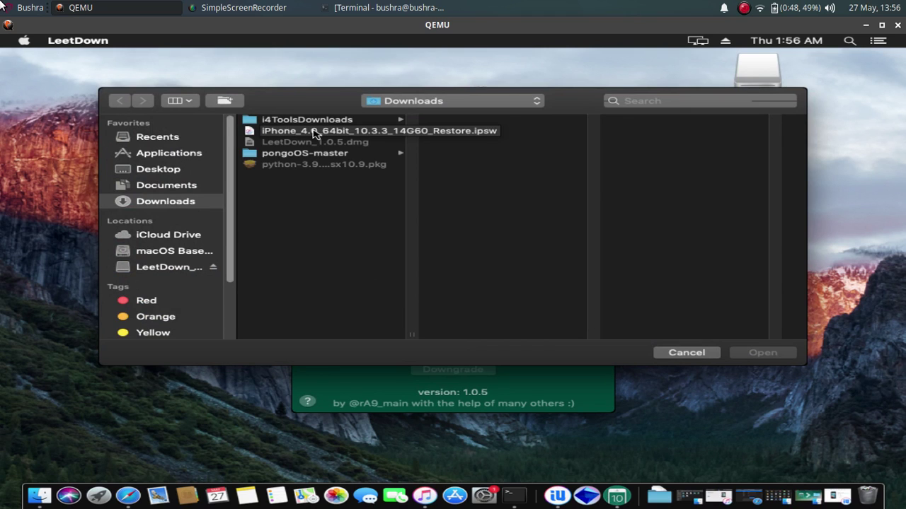
pyautogui.click(314, 133)
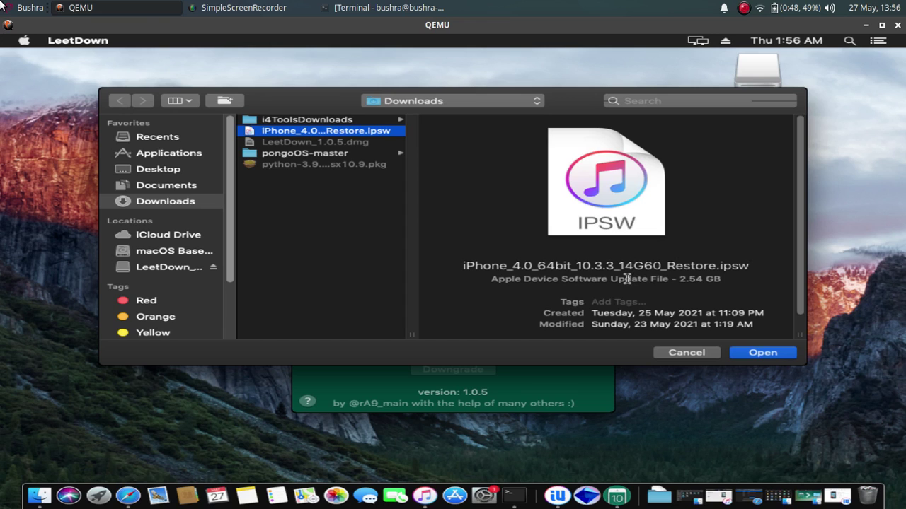
pyautogui.click(755, 355)
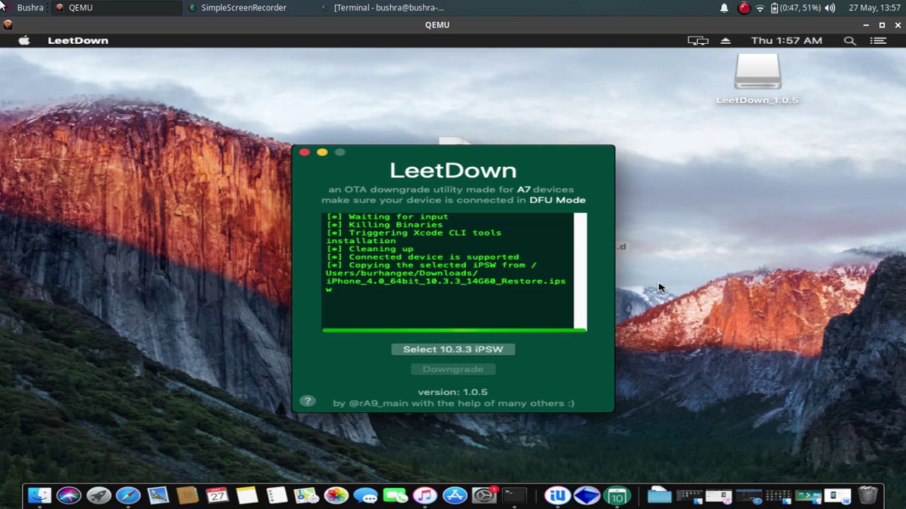
# Step: Wait for LeetDown's log to report the 10.3.3 IPSW copied successfully
pyautogui.click(659, 288)
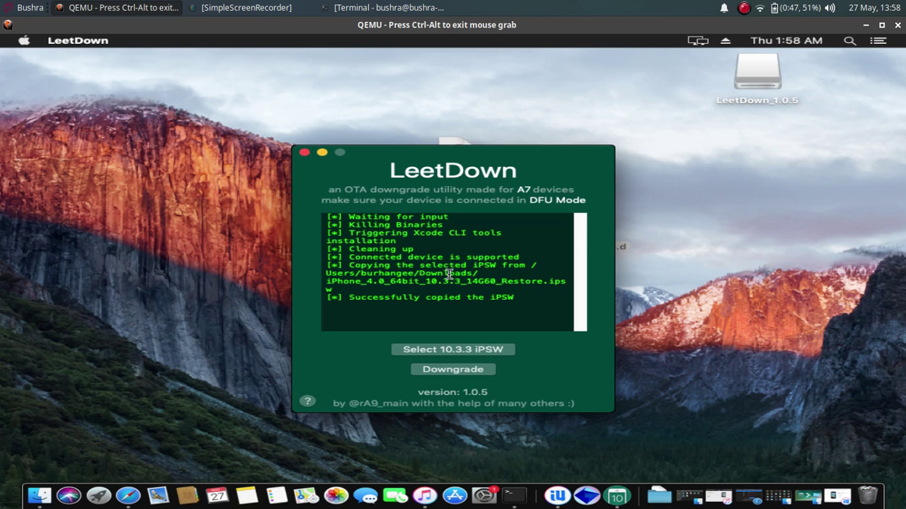
# Step: Start the downgrade and accept the warning that the iPhone will be erased
pyautogui.click(450, 370)
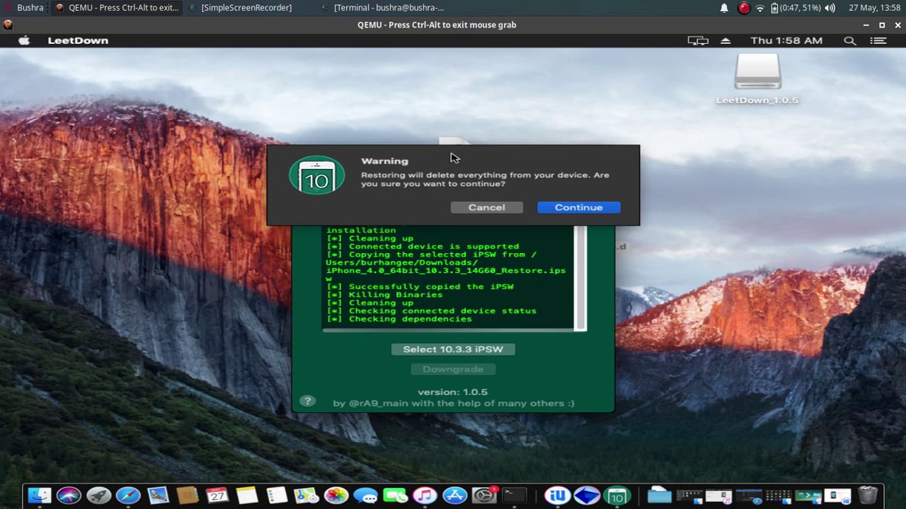
pyautogui.click(578, 208)
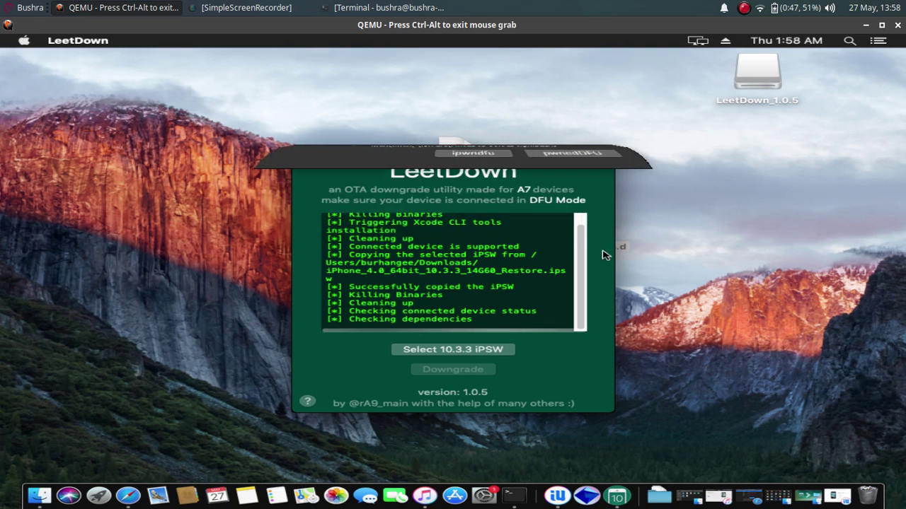
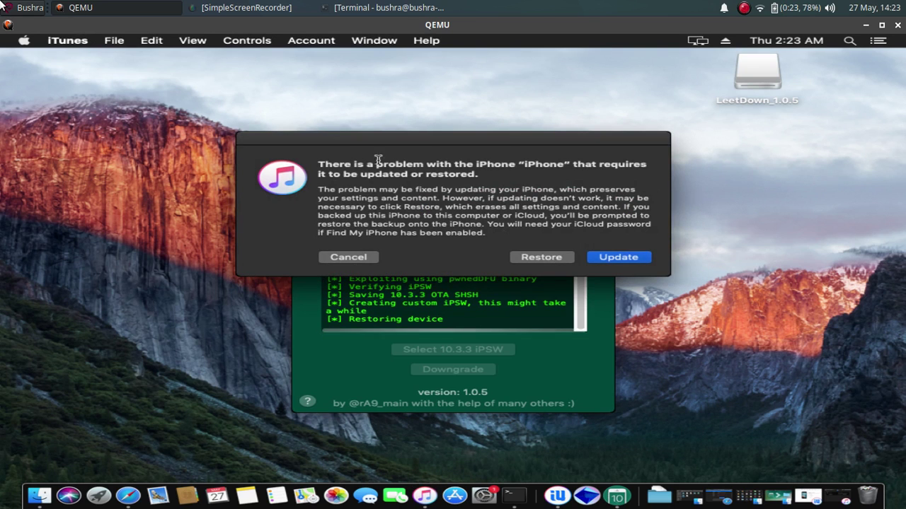
# Step: Cancel iTunes's offer to update or restore the iPhone, leaving LeetDown at 'Restoring device'
pyautogui.click(349, 257)
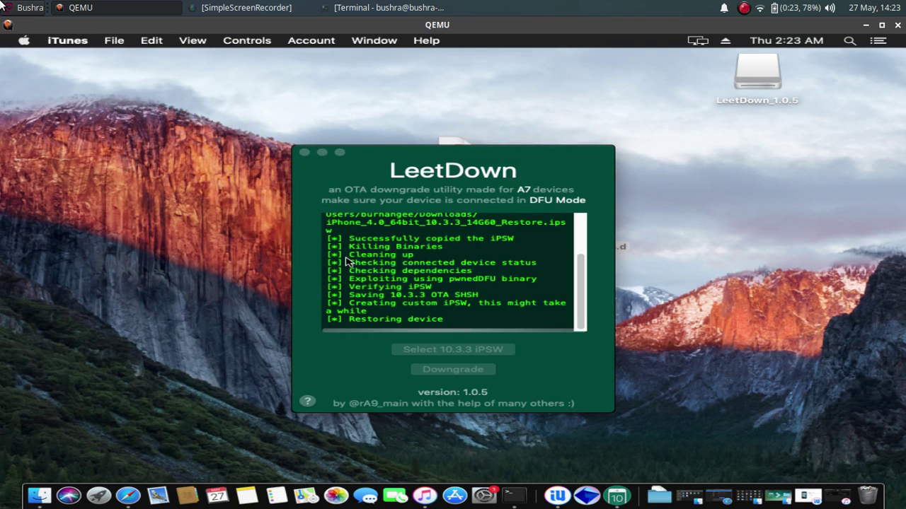
# Step: Watch LeetDown's log reach 'Complete!', then launch 爱思助手 to confirm iOS 10.3.3 (14G60)
pyautogui.click(552, 162)
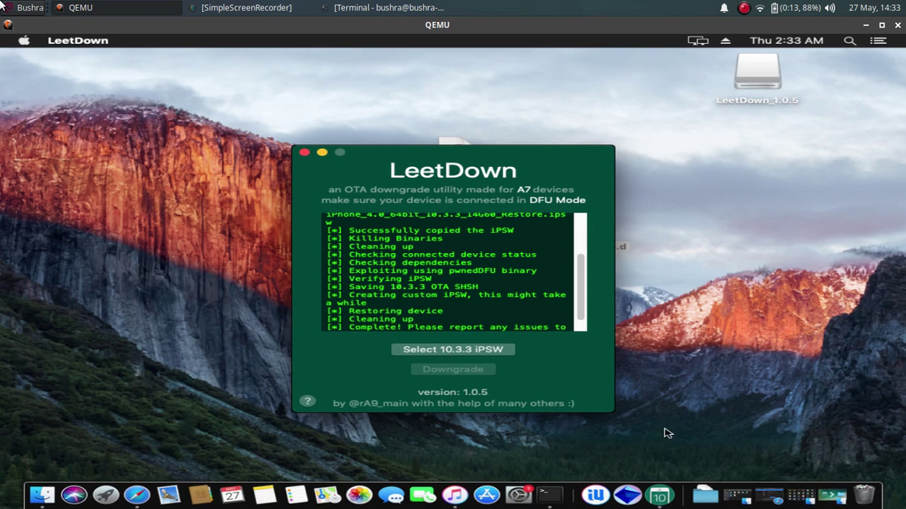
pyautogui.click(594, 497)
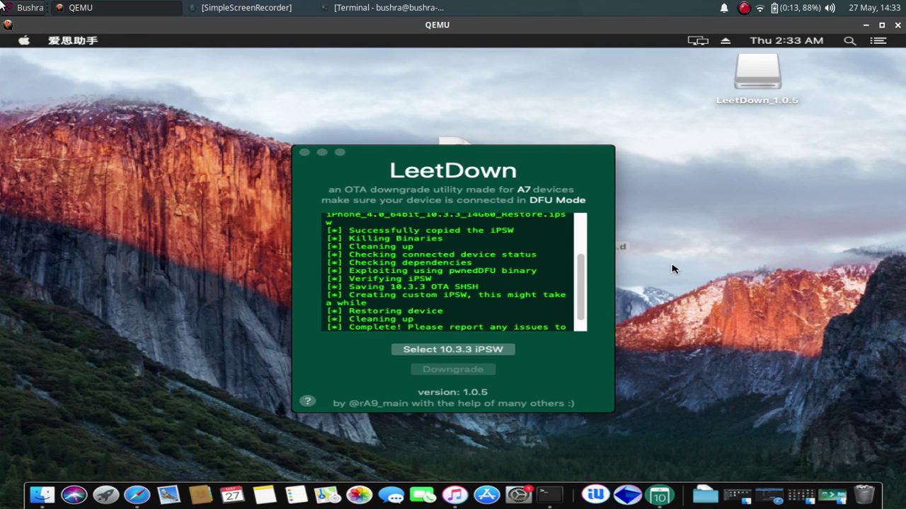